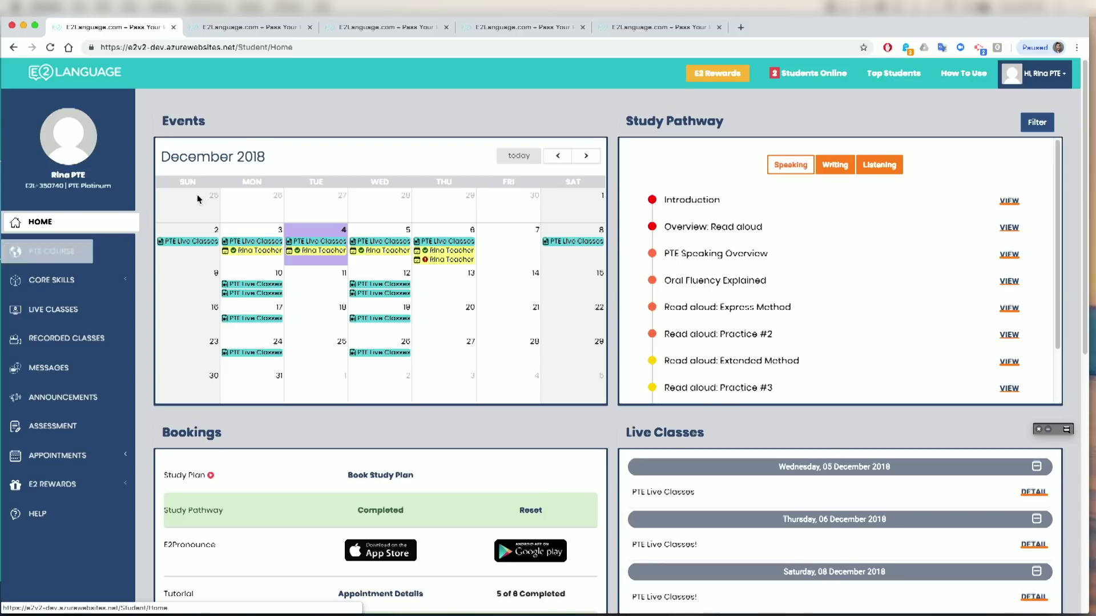
- Expand the Read Aloud section of the speaking exam preparation and look through its overview, method and practice tasks
{"action": "left_click", "coordinate": [250, 38]}
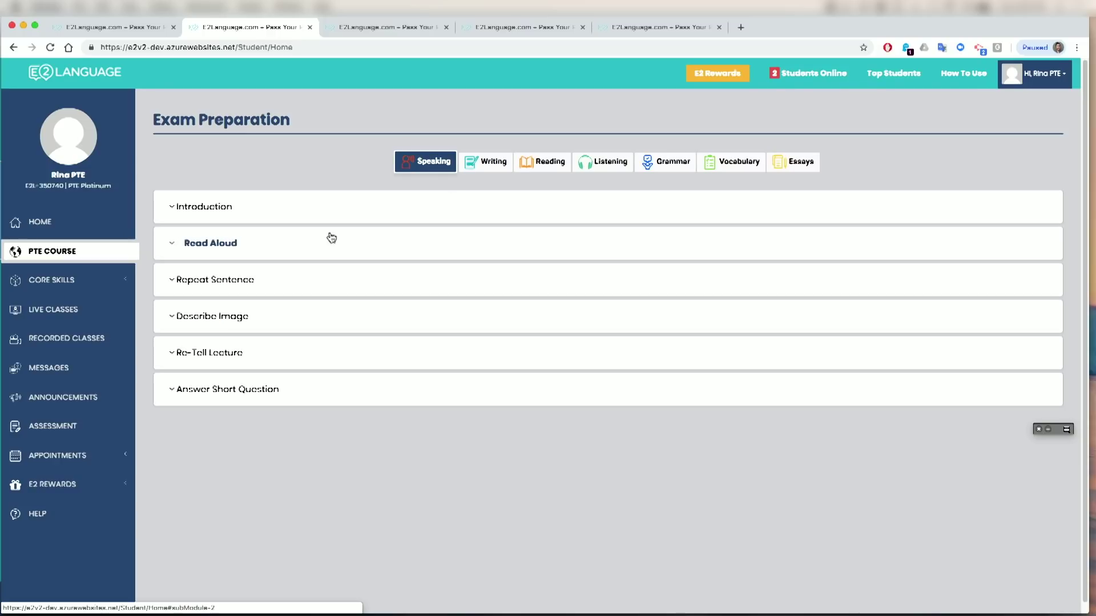
{"action": "left_click", "coordinate": [238, 245]}
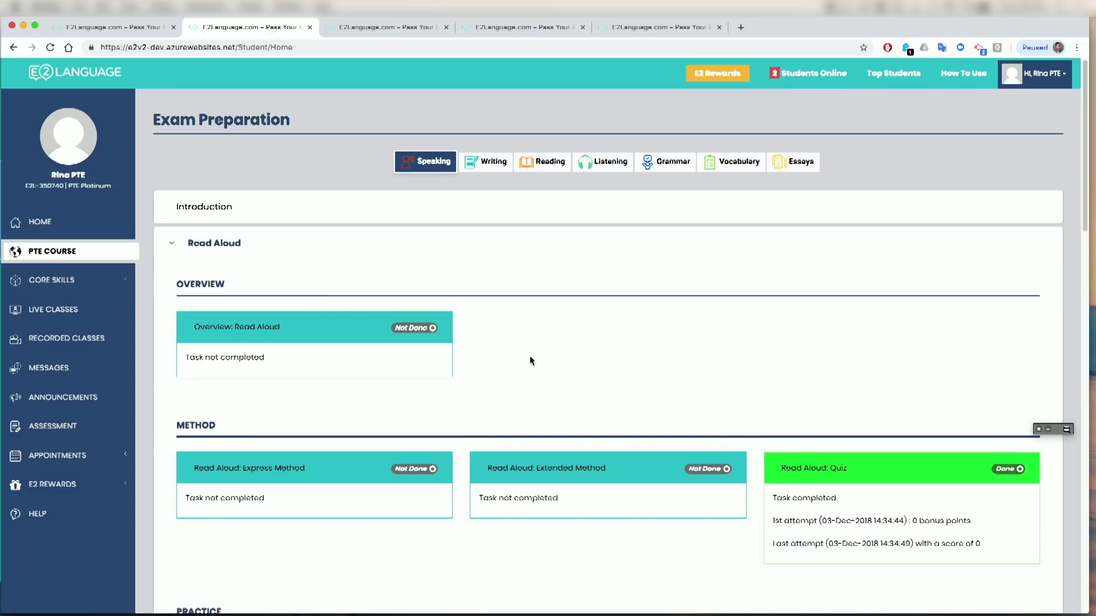
{"action": "scroll", "coordinate": [530, 355], "scroll_direction": "down", "scroll_amount": 5}
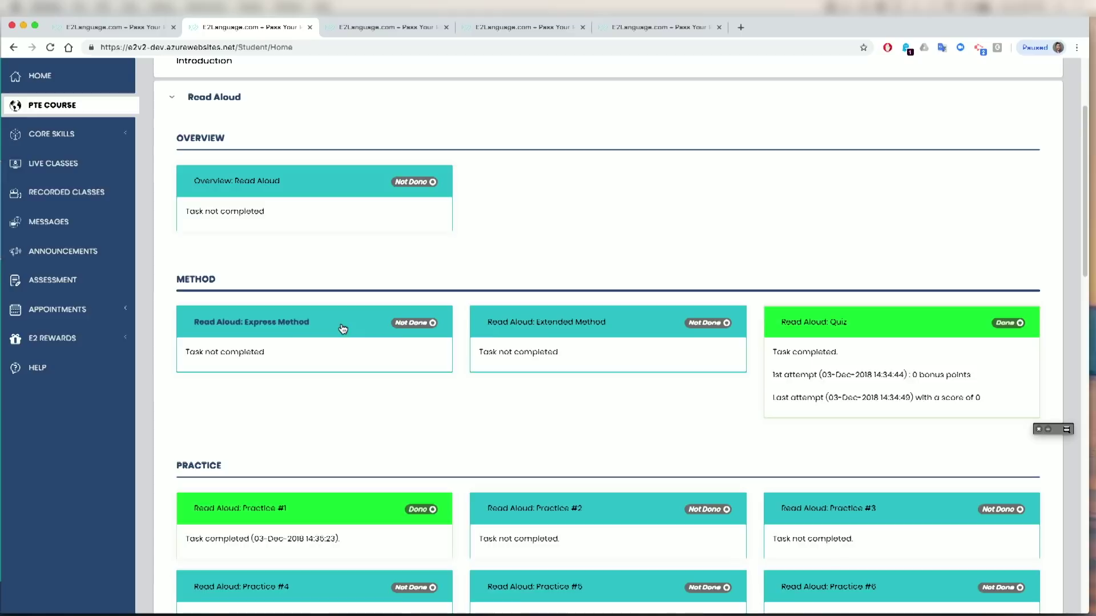
{"action": "scroll", "coordinate": [343, 324], "scroll_direction": "down", "scroll_amount": 5}
- Open Read Aloud: Practice #1, start it to view the recording exercise, and close its window
{"action": "left_click", "coordinate": [266, 371]}
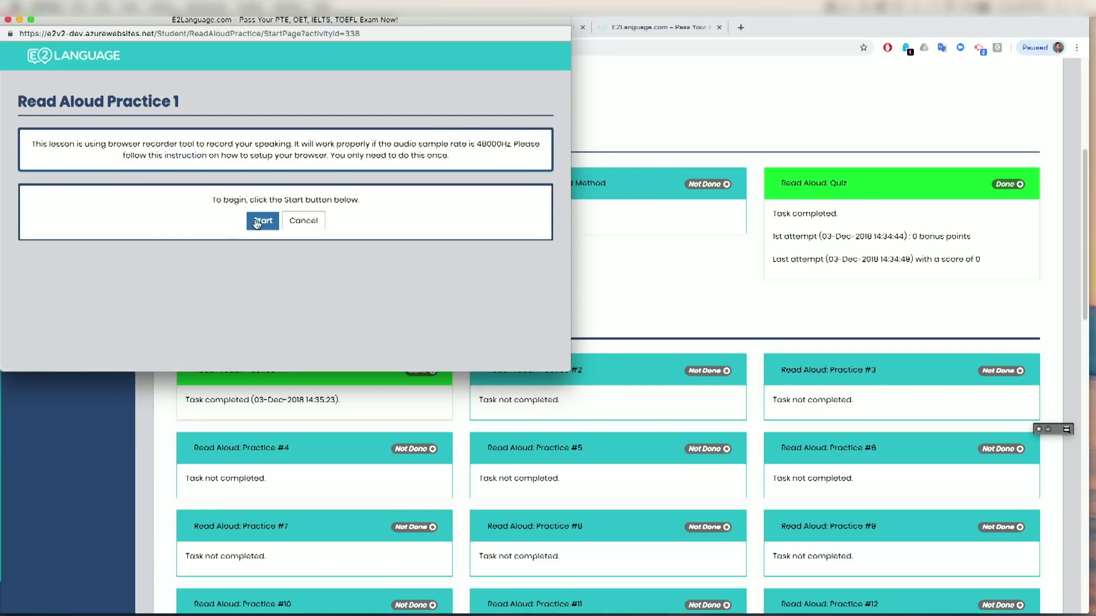
{"action": "left_click", "coordinate": [257, 222]}
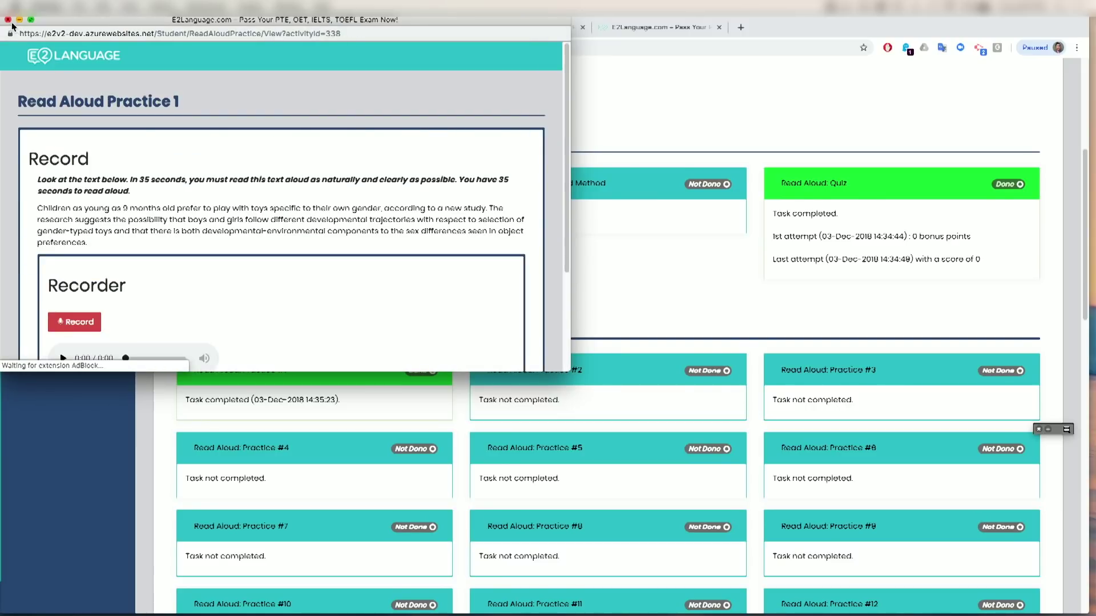
{"action": "left_click", "coordinate": [8, 20]}
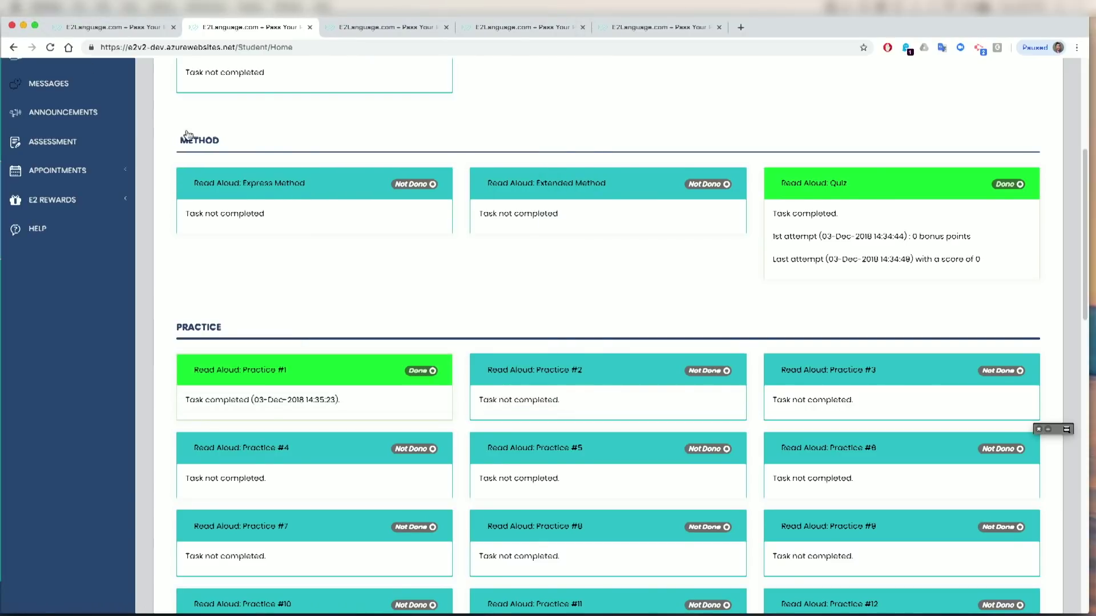
- In the Study Pathway Rules, answer No to having taken the test before and accept needed scores of 65-78 for all four skills
{"action": "left_click", "coordinate": [354, 29]}
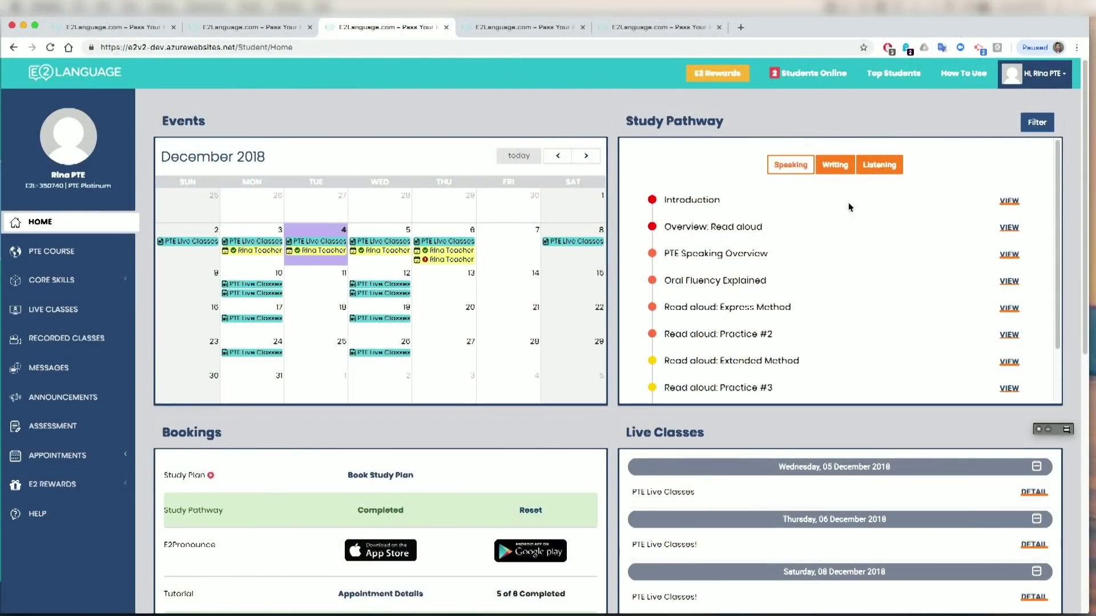
{"action": "left_click", "coordinate": [506, 26]}
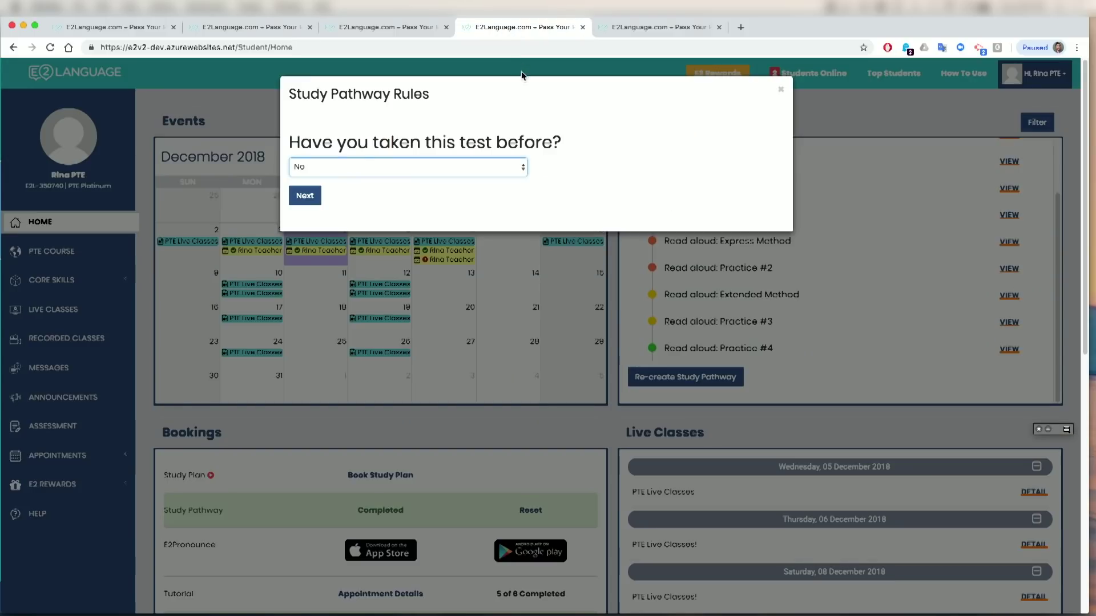
{"action": "left_click", "coordinate": [408, 169]}
{"action": "left_click", "coordinate": [408, 167]}
{"action": "left_click", "coordinate": [306, 197]}
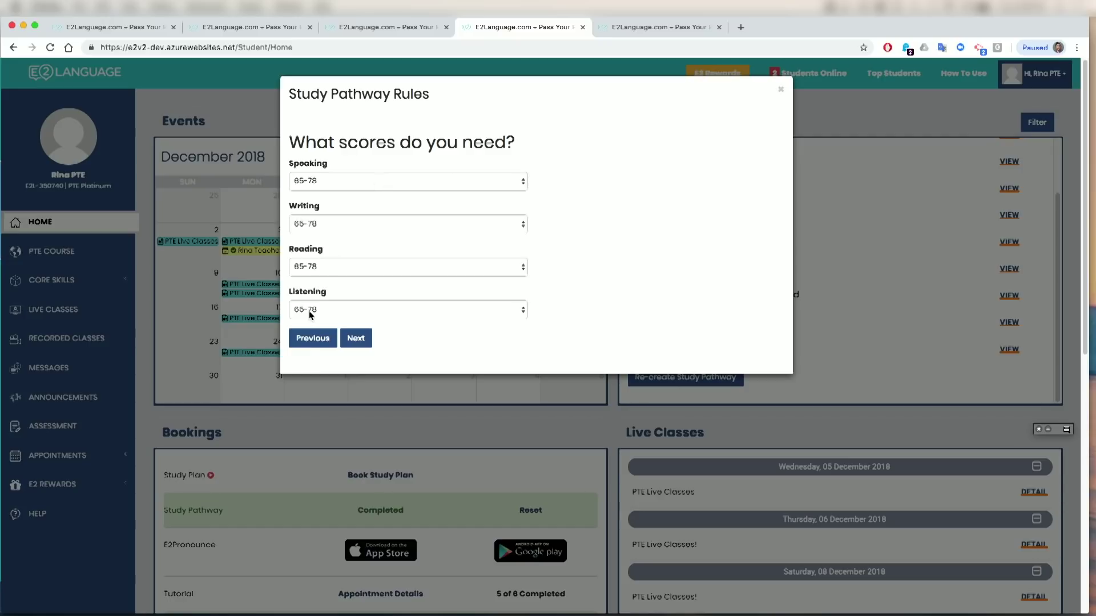
{"action": "left_click", "coordinate": [354, 338]}
- Set the next test date to 10-Jan-2019 and submit the study pathway
{"action": "left_click", "coordinate": [358, 181]}
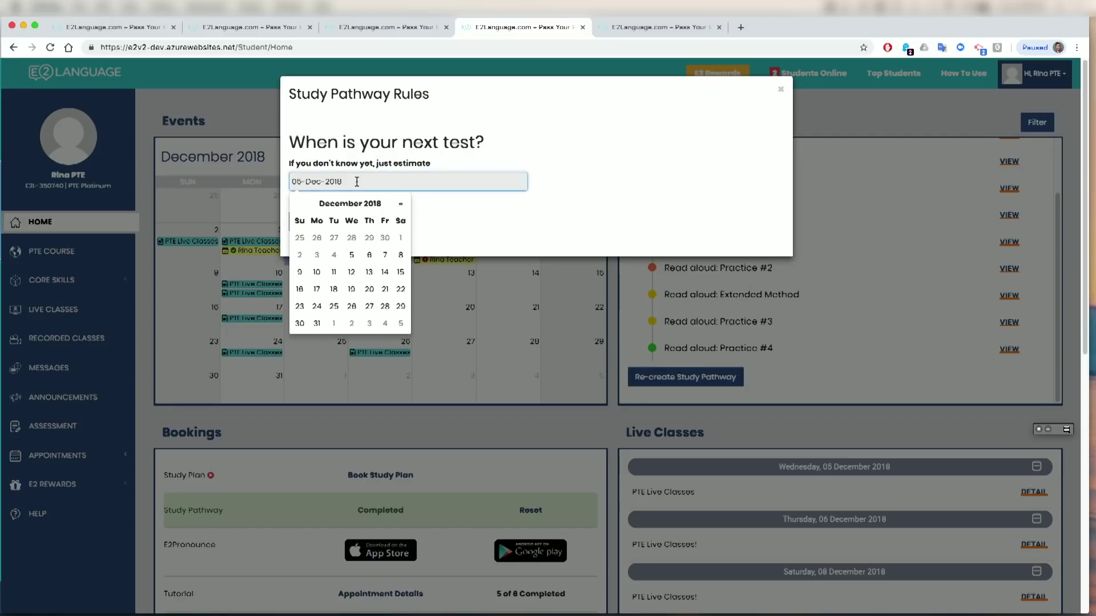
{"action": "left_click", "coordinate": [401, 204]}
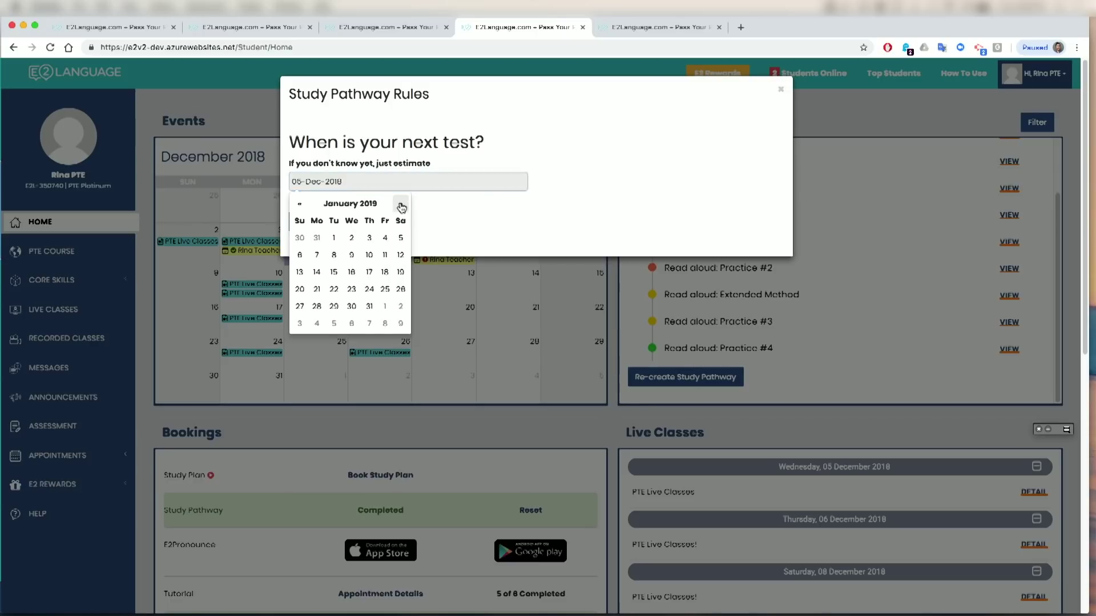
{"action": "left_click", "coordinate": [371, 255]}
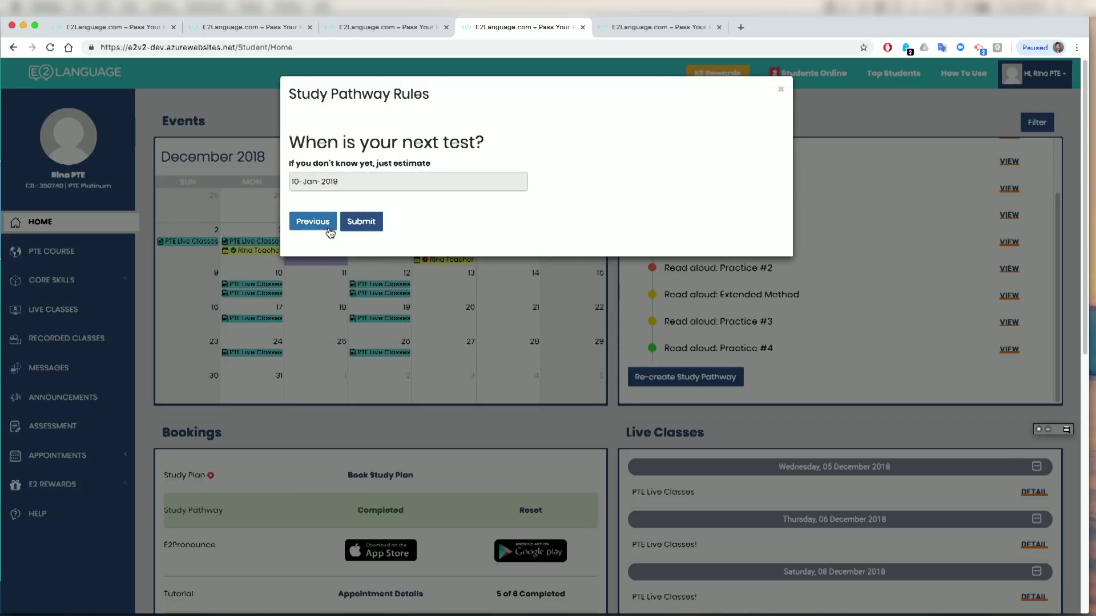
{"action": "left_click", "coordinate": [367, 226]}
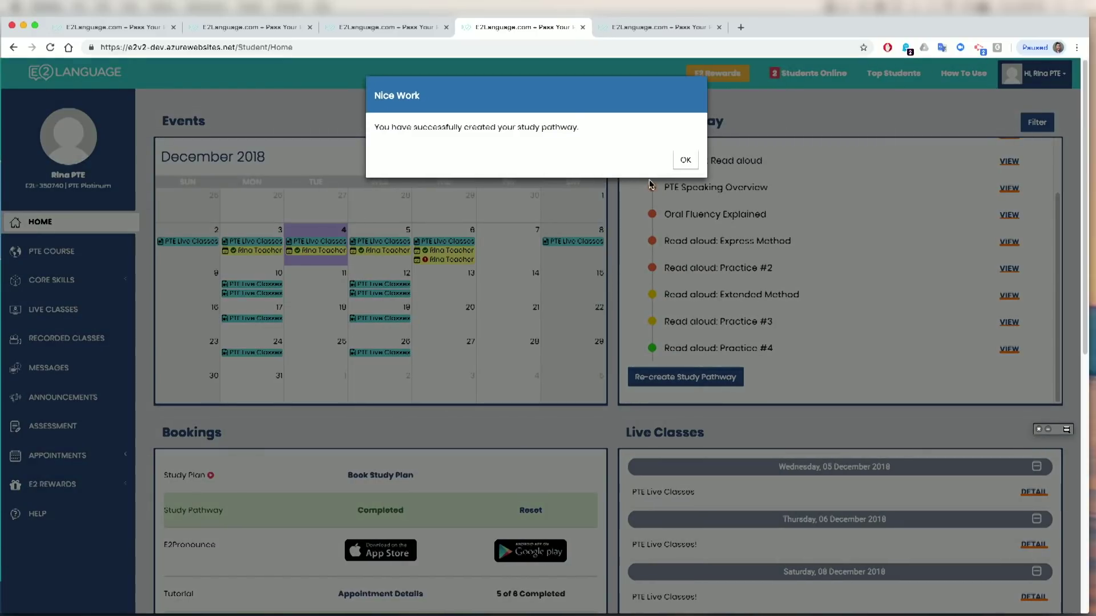
{"action": "left_click", "coordinate": [686, 160]}
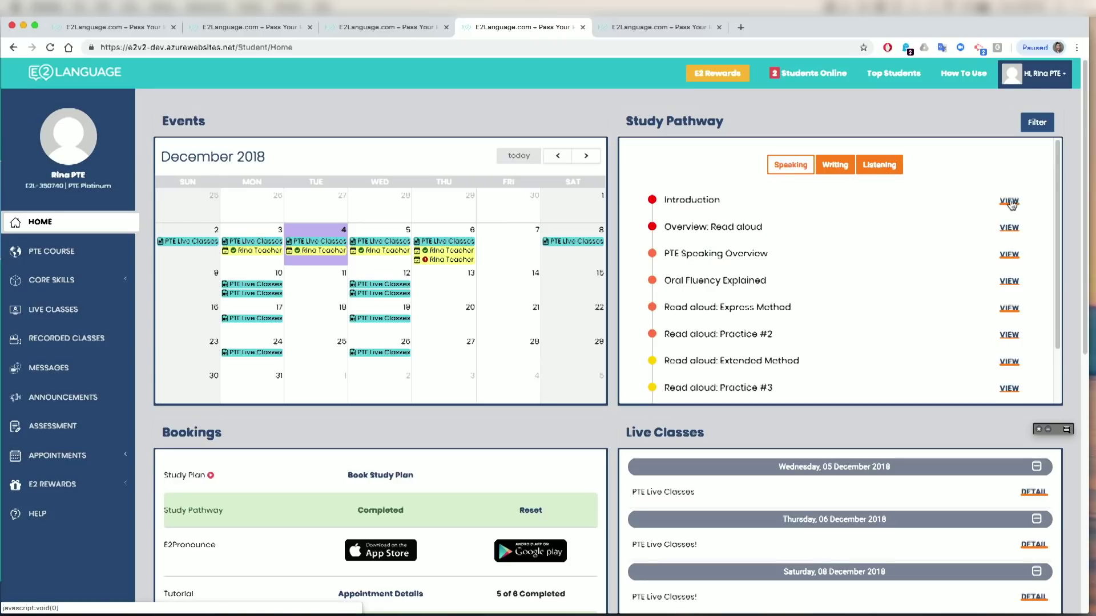
- View the Overview: Read aloud video from the Study Pathway and close it
{"action": "left_click", "coordinate": [1011, 230]}
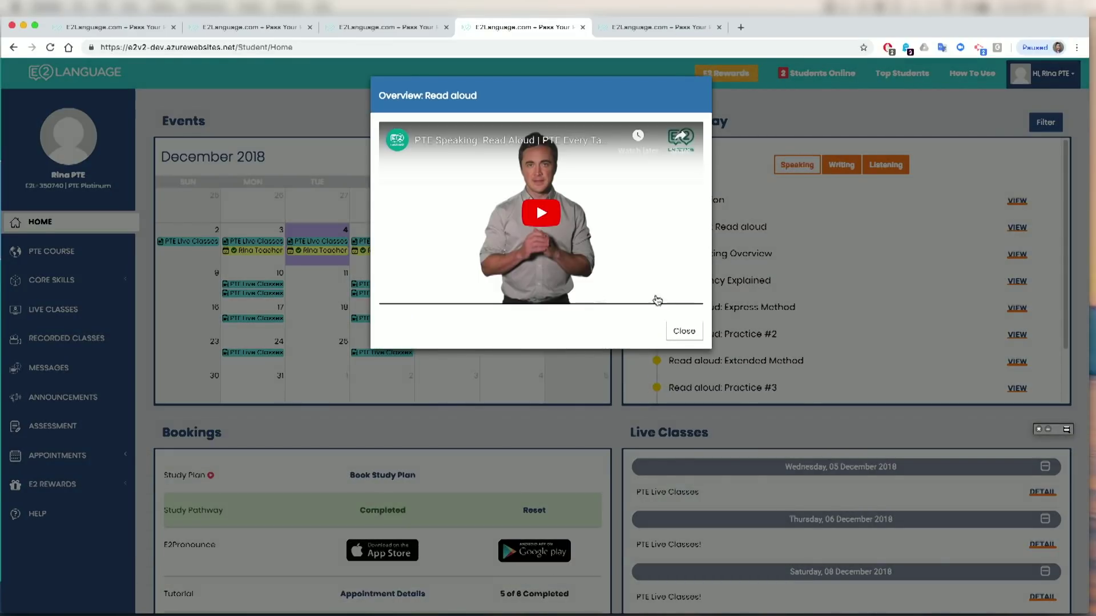
{"action": "left_click", "coordinate": [681, 333]}
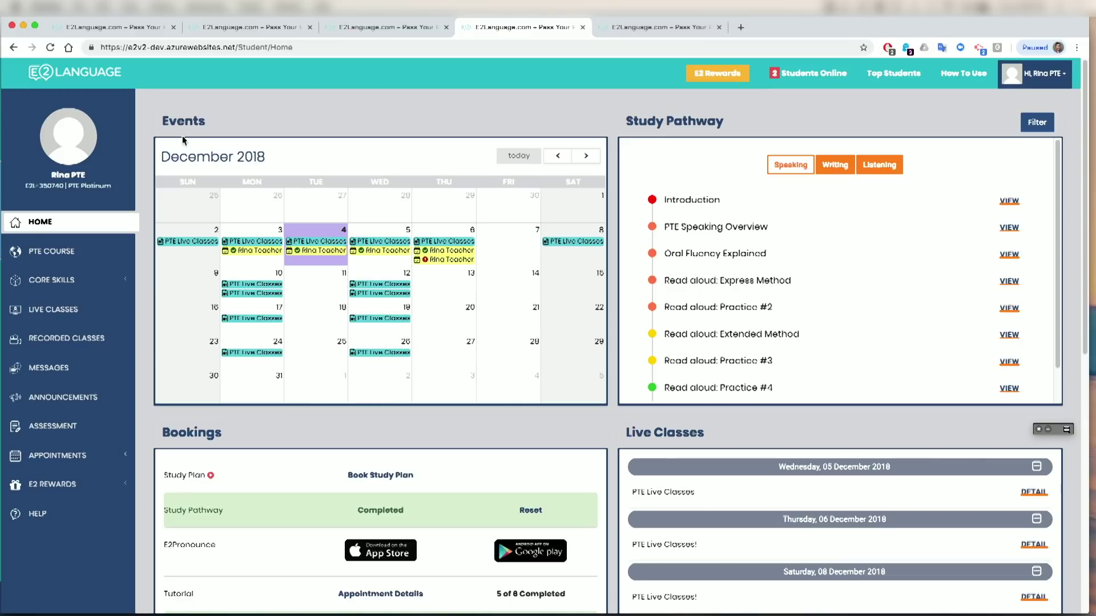
- Review the event details of the 3 December PTE live class in the calendar and close them
{"action": "mouse_move", "coordinate": [258, 244]}
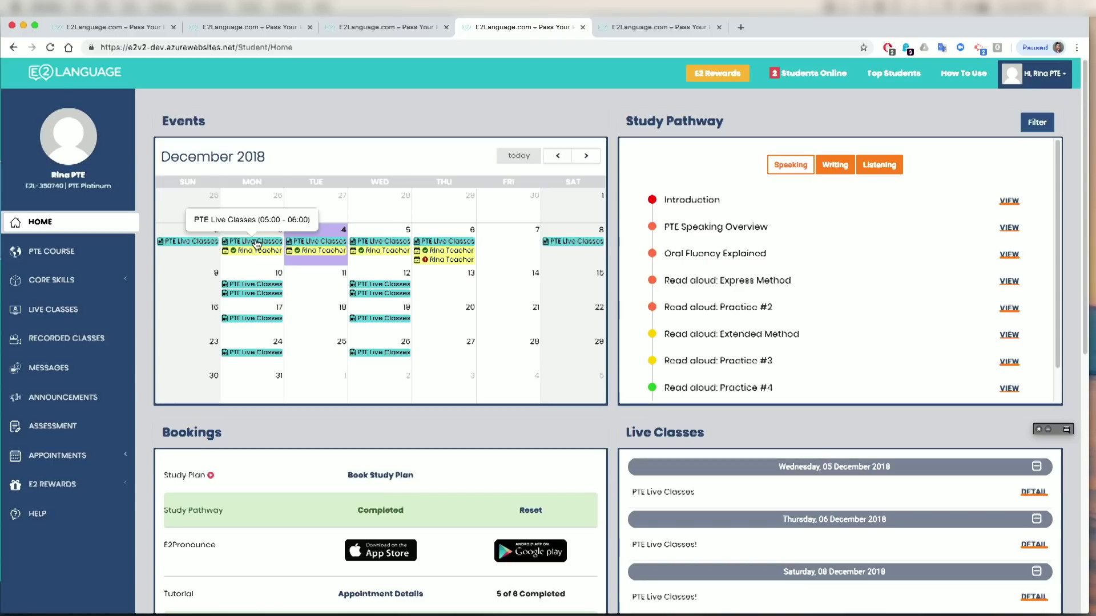
{"action": "left_click", "coordinate": [256, 243]}
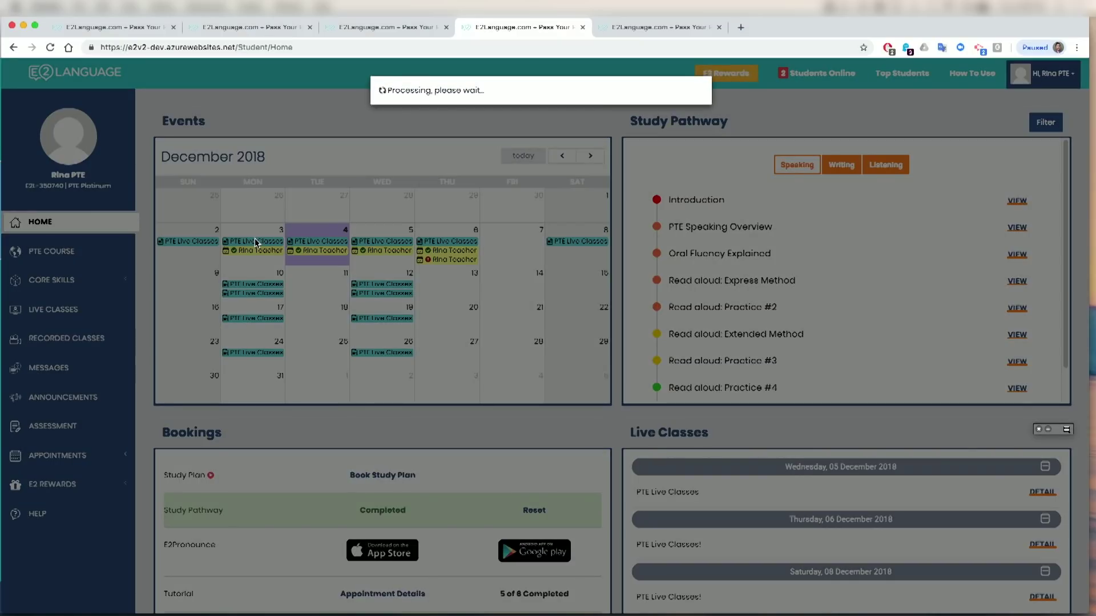
{"action": "scroll", "coordinate": [706, 298], "scroll_direction": "down", "scroll_amount": 1}
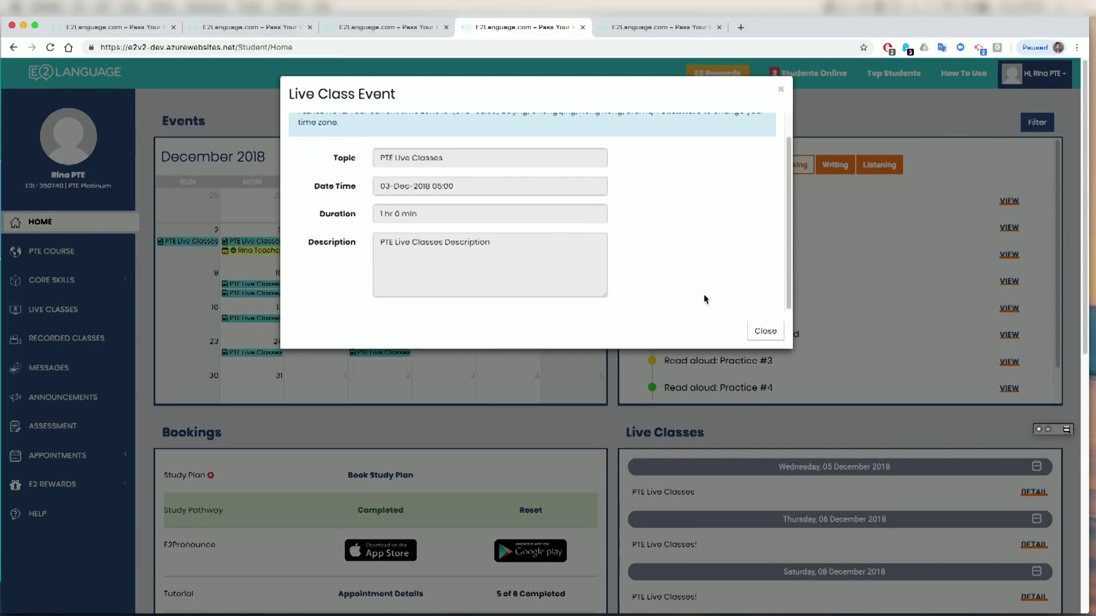
{"action": "left_click", "coordinate": [766, 331]}
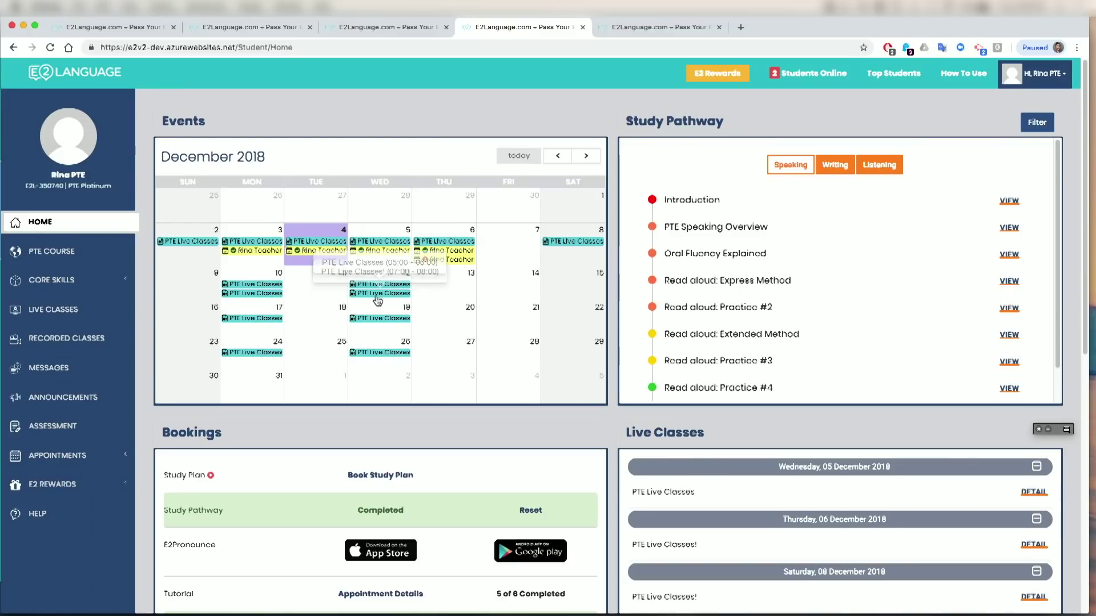
- Register for the PTE live class on 12 December 2018 at 07:00 from the Events calendar
{"action": "left_click", "coordinate": [379, 294]}
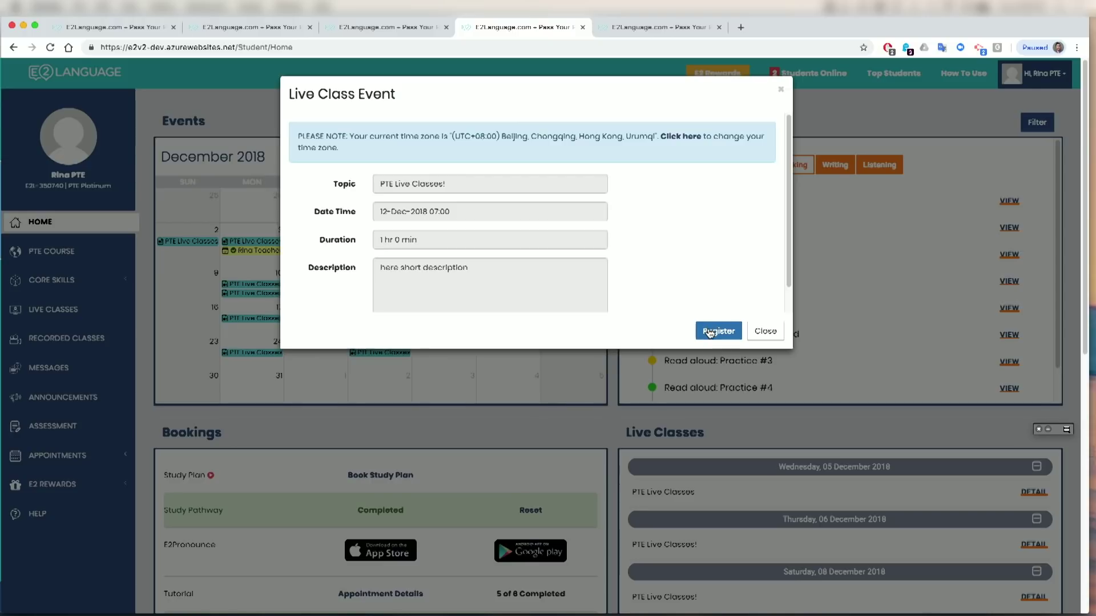
{"action": "left_click", "coordinate": [710, 332]}
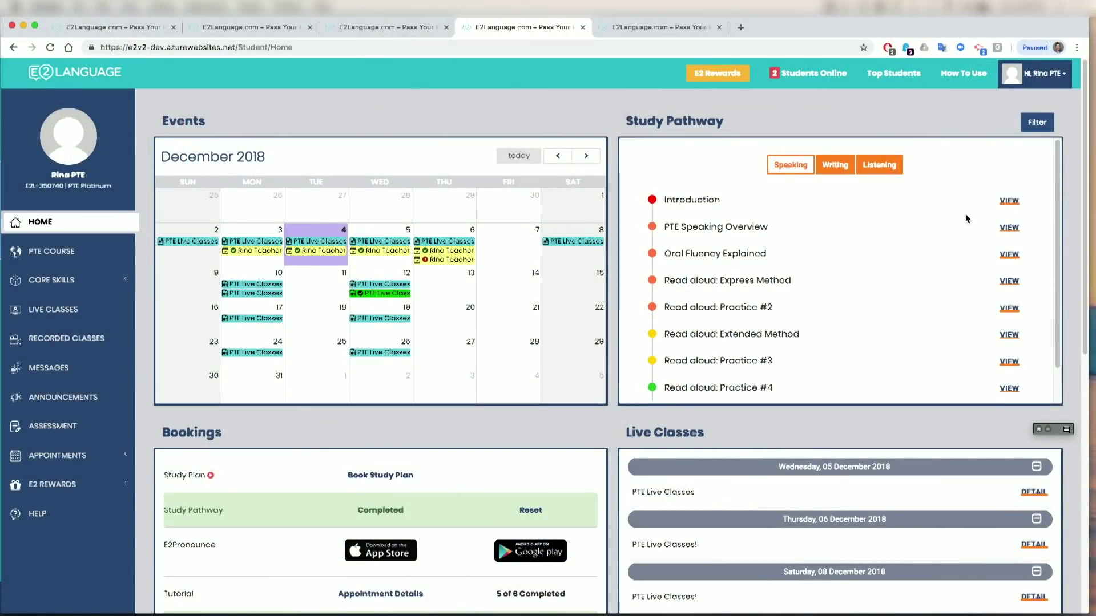
- Open the student profile and check the time zone options, keeping (UTC+08:00) Beijing, Chongqing, Hong Kong, Urumqi
{"action": "left_click", "coordinate": [1043, 86]}
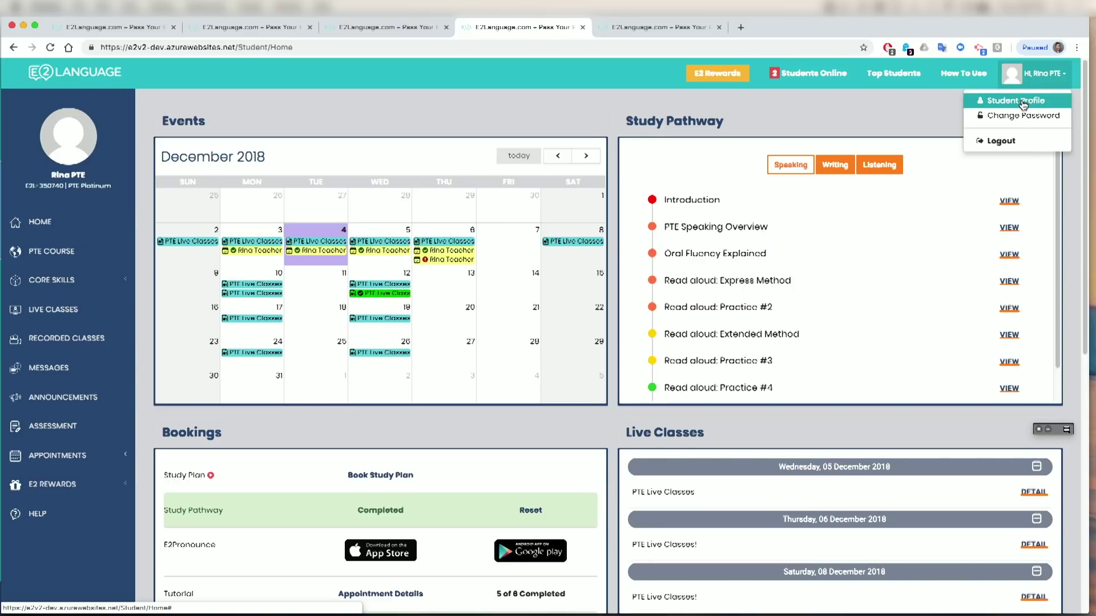
{"action": "left_click", "coordinate": [1022, 100]}
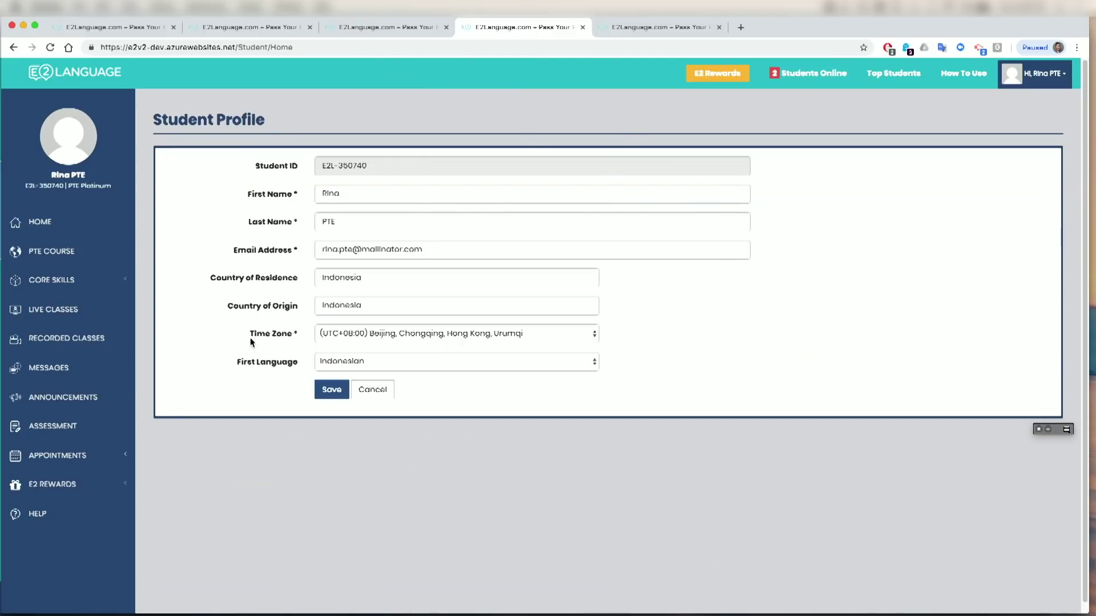
{"action": "left_click", "coordinate": [346, 337]}
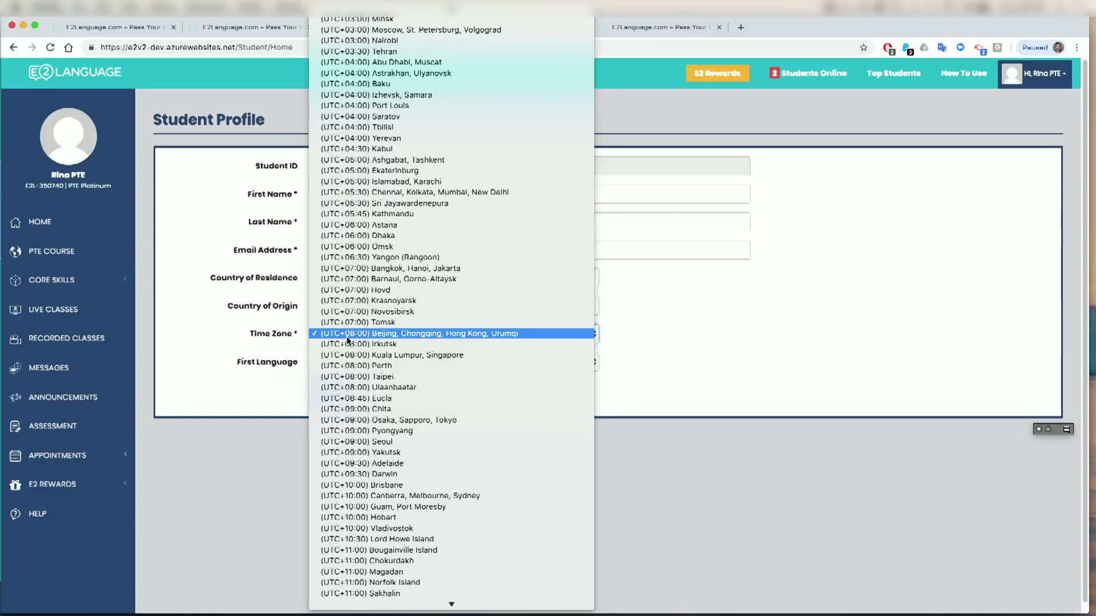
{"action": "left_click", "coordinate": [347, 337]}
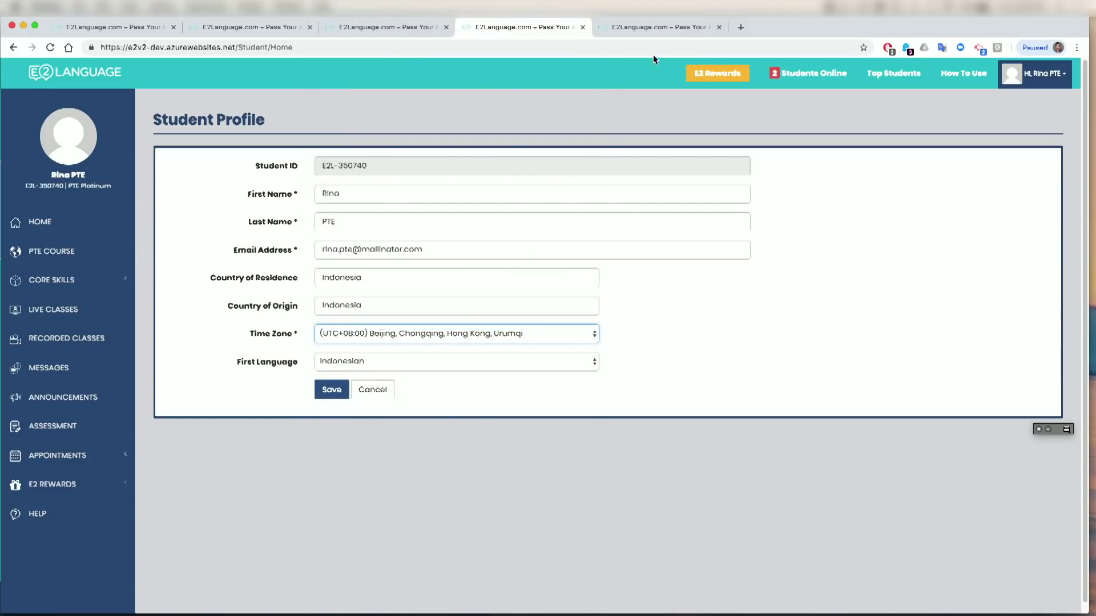
- Return to the home dashboard and review its Bookings and Progress sections
{"action": "left_click", "coordinate": [642, 27]}
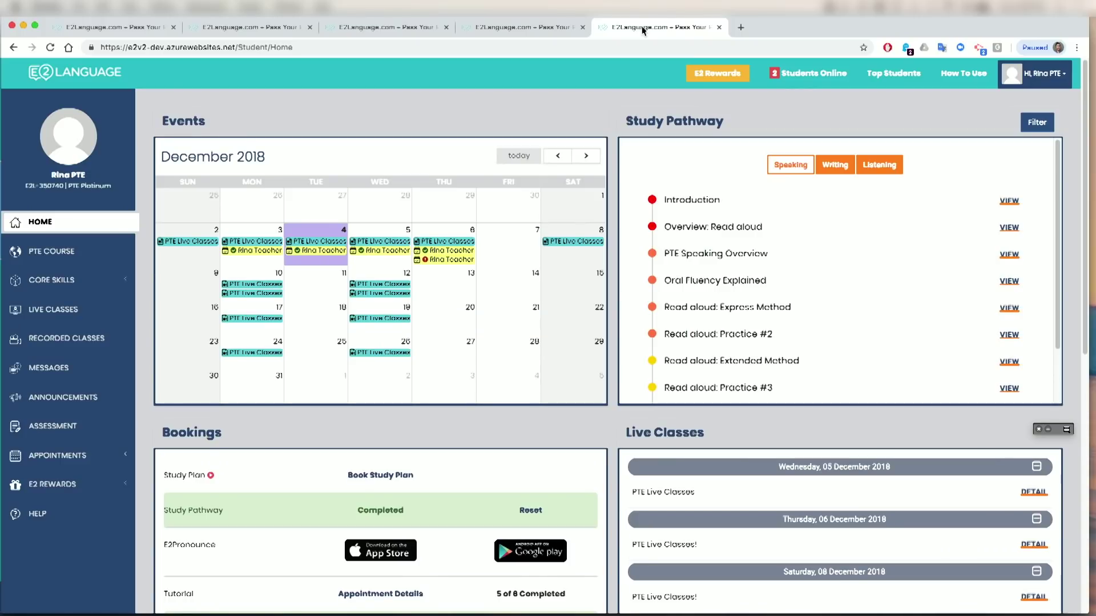
{"action": "scroll", "coordinate": [492, 456], "scroll_direction": "down", "scroll_amount": 3}
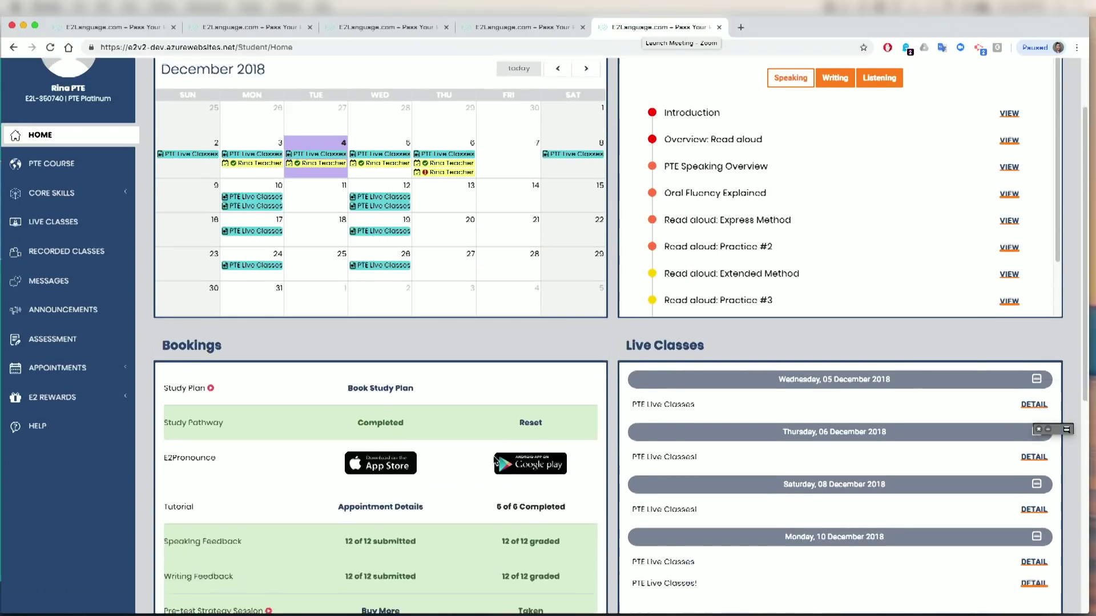
{"action": "scroll", "coordinate": [361, 275], "scroll_direction": "down", "scroll_amount": 1}
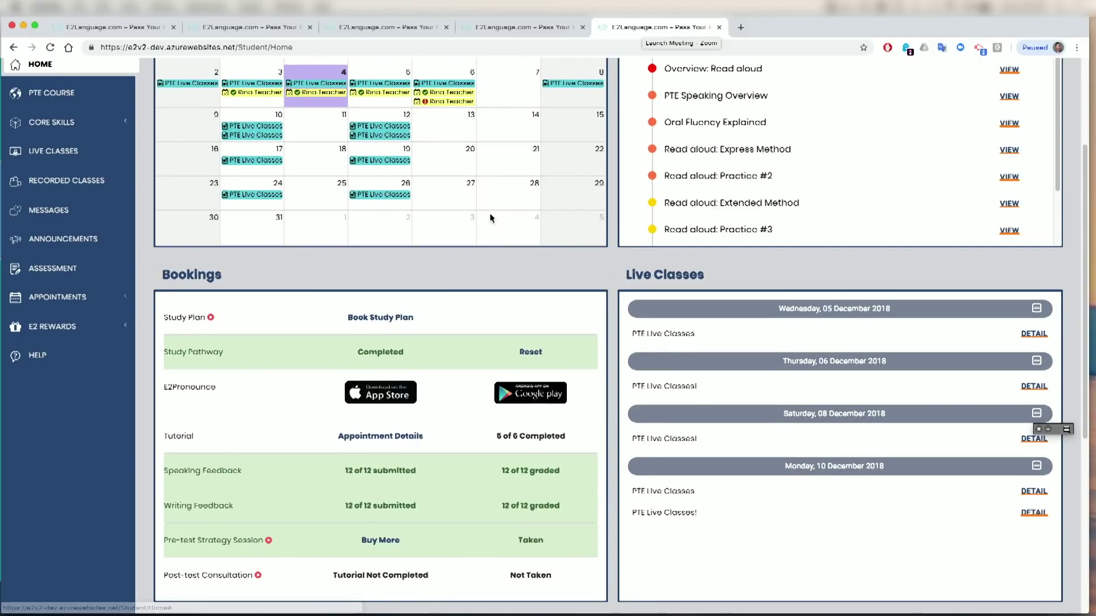
{"action": "mouse_move", "coordinate": [449, 106]}
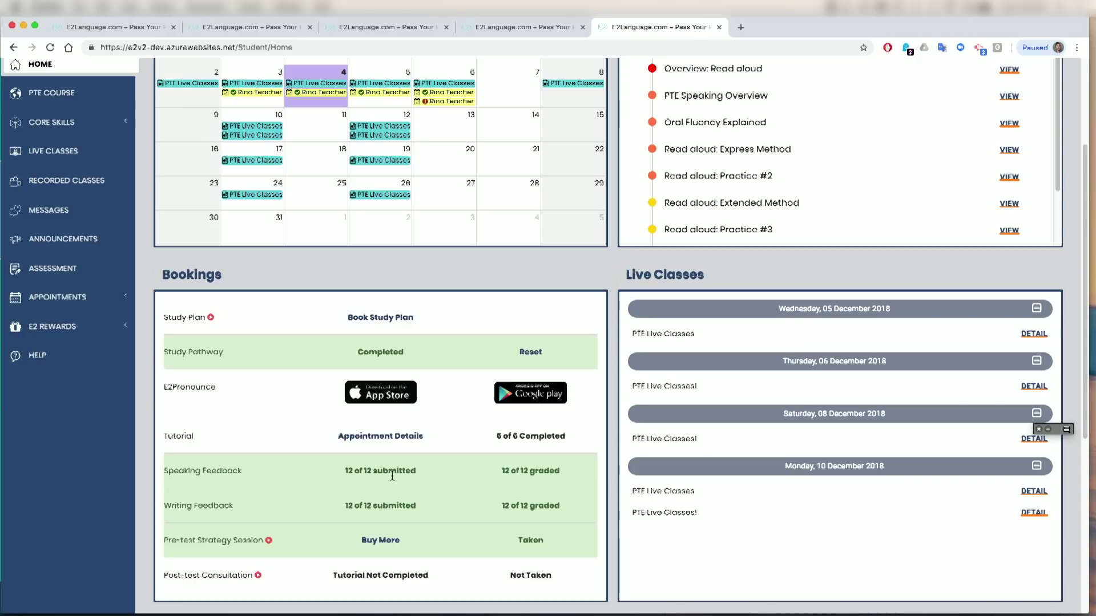
{"action": "scroll", "coordinate": [392, 479], "scroll_direction": "down", "scroll_amount": 1}
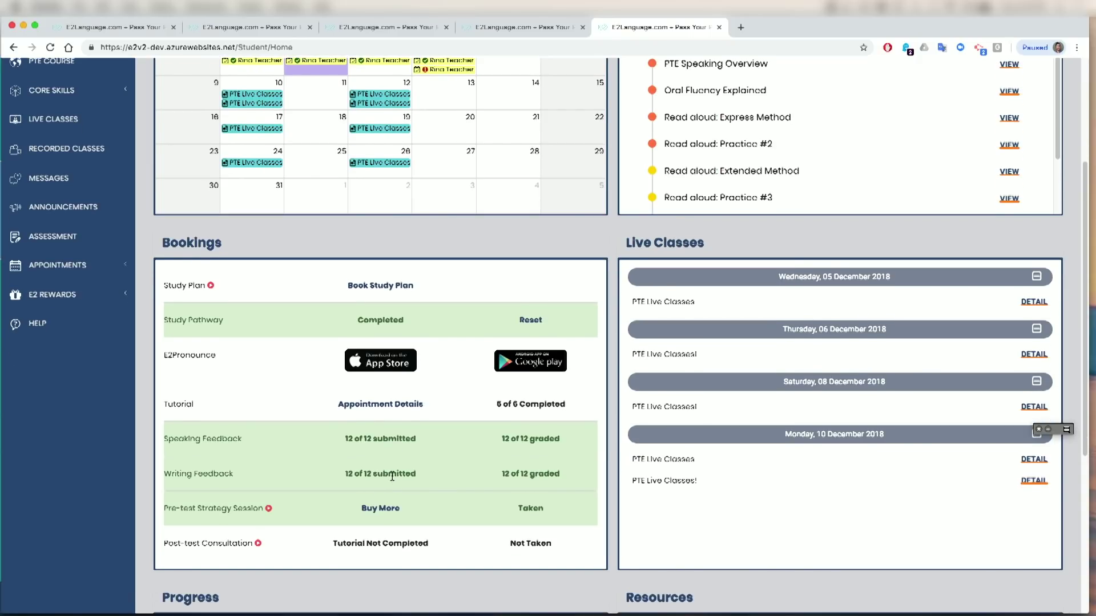
{"action": "scroll", "coordinate": [392, 475], "scroll_direction": "down", "scroll_amount": 5}
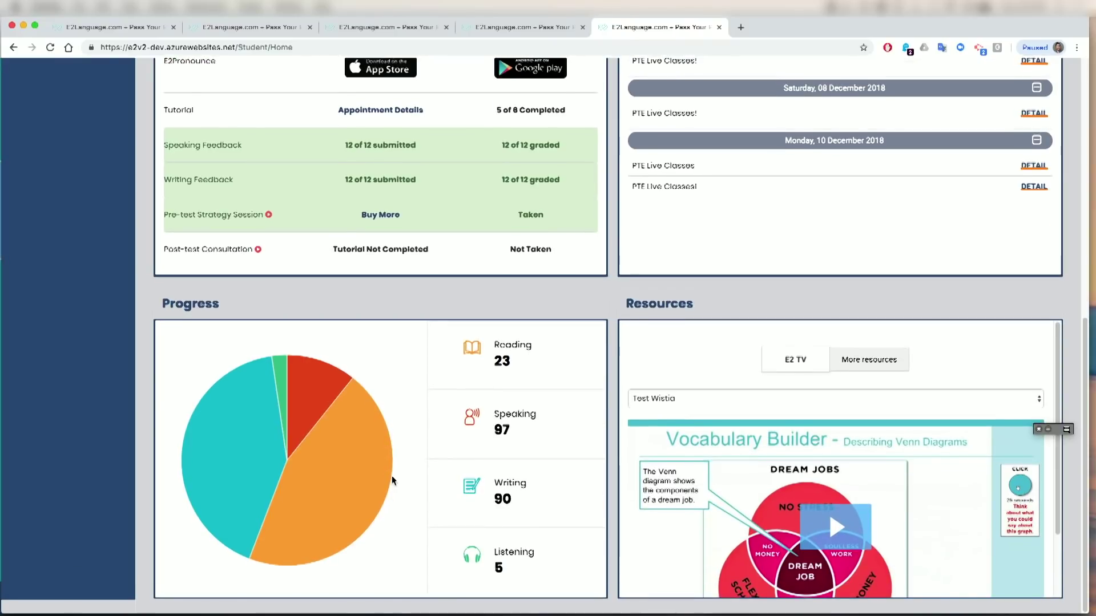
{"action": "mouse_move", "coordinate": [268, 446]}
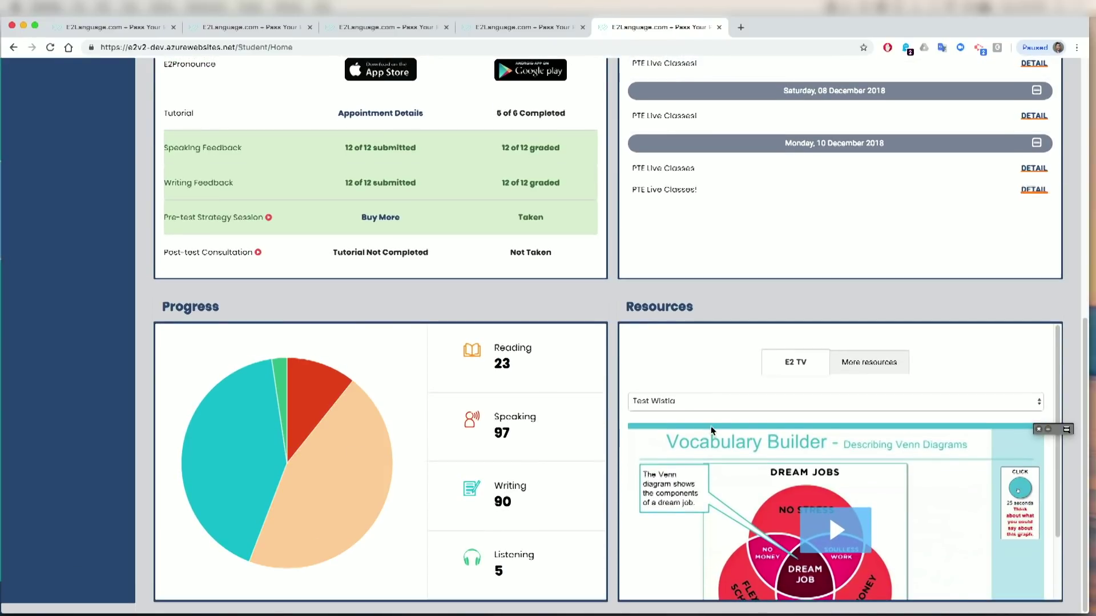
- Choose Words & Rules as the E2 TV video in the Resources section and bring it into view
{"action": "left_click", "coordinate": [679, 403]}
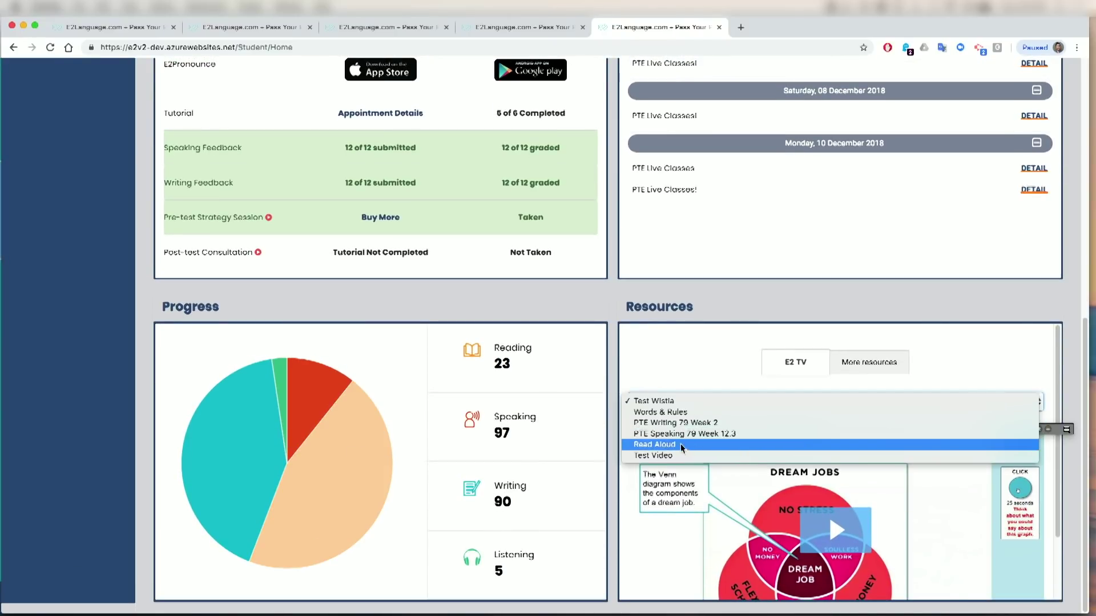
{"action": "left_click", "coordinate": [676, 412]}
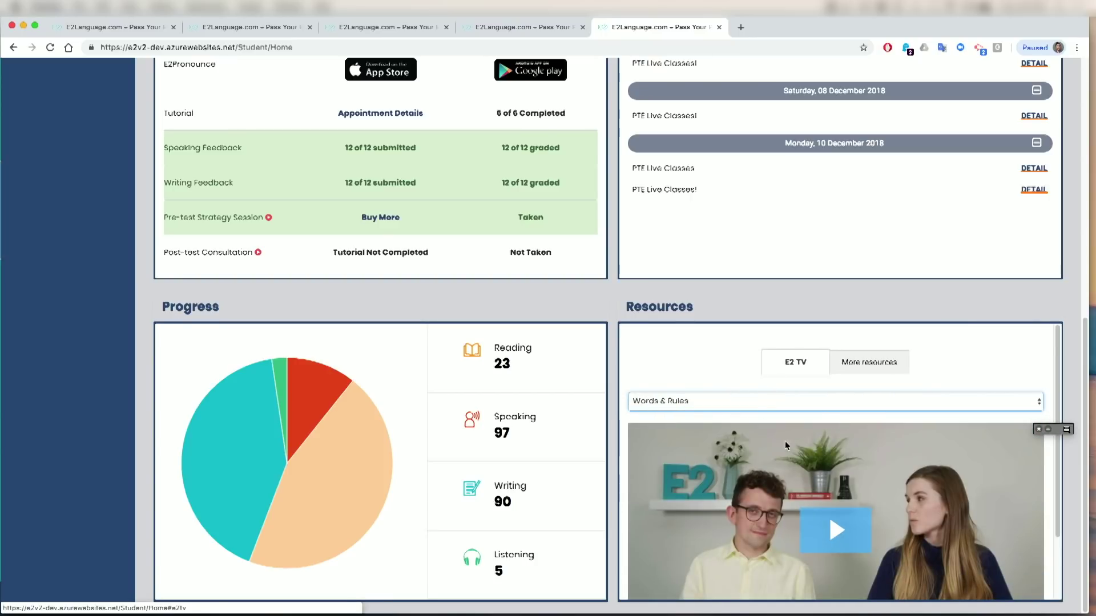
{"action": "scroll", "coordinate": [786, 461], "scroll_direction": "down", "scroll_amount": 2}
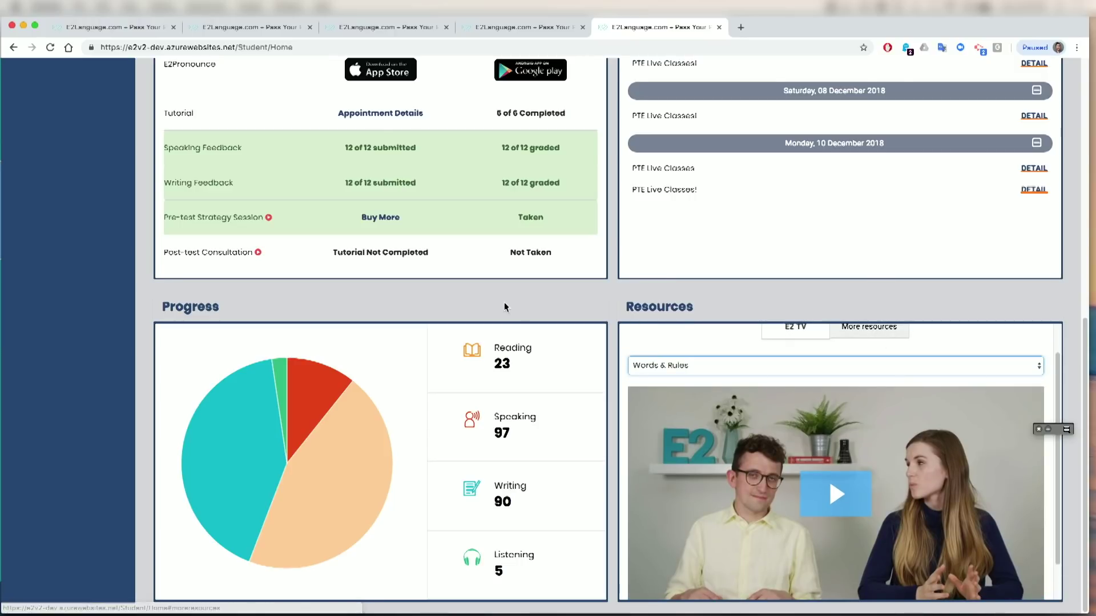
- Expand the E2 Rewards options and open the E2 Rewards page from the home dashboard
{"action": "scroll", "coordinate": [505, 307], "scroll_direction": "up", "scroll_amount": 10}
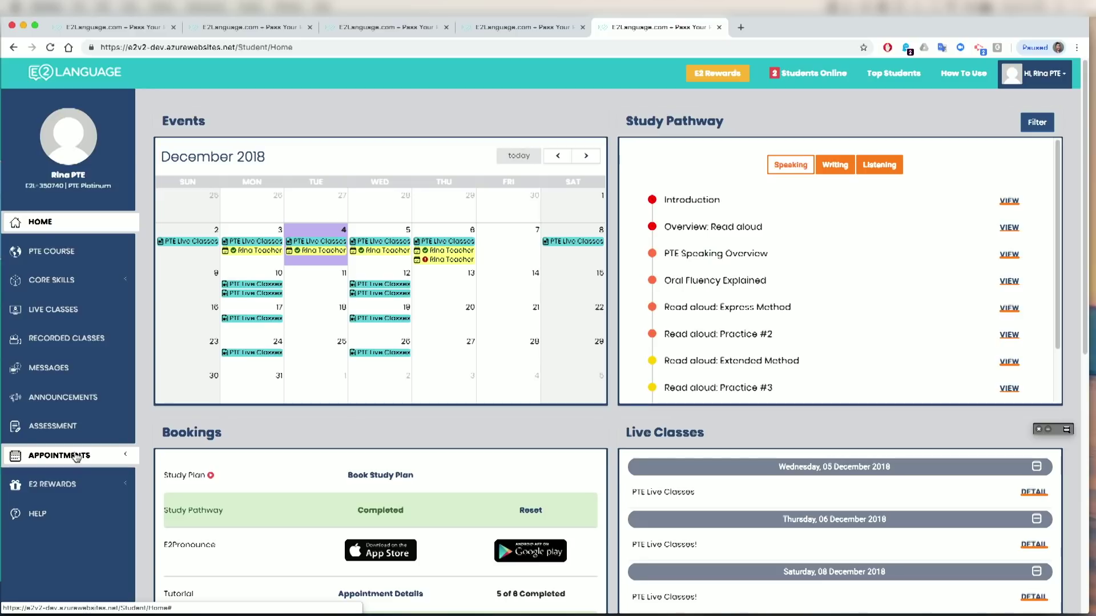
{"action": "left_click", "coordinate": [52, 490]}
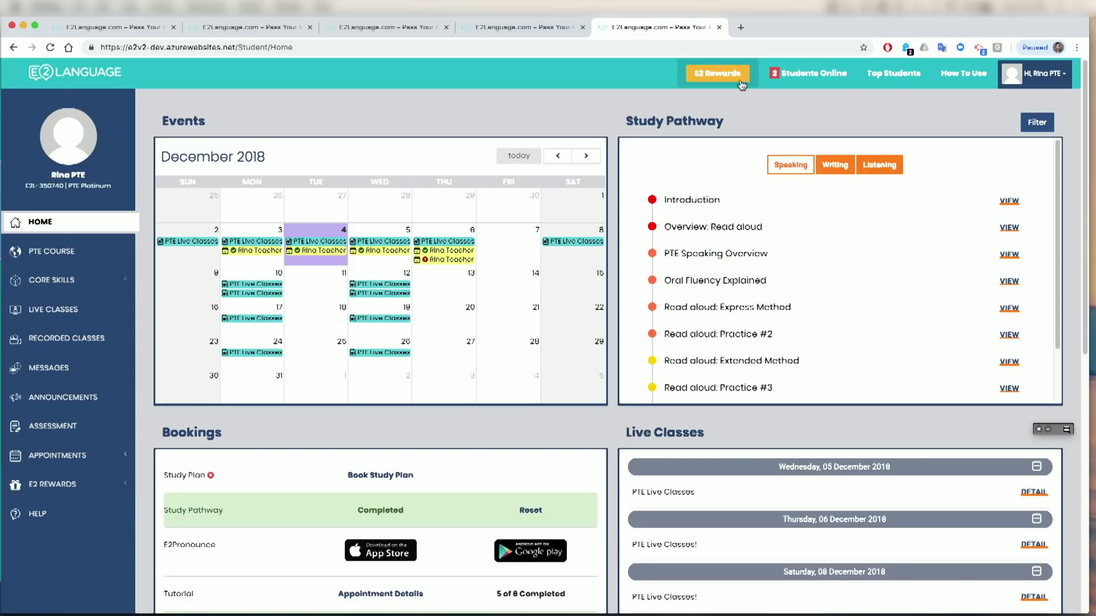
{"action": "left_click", "coordinate": [720, 73]}
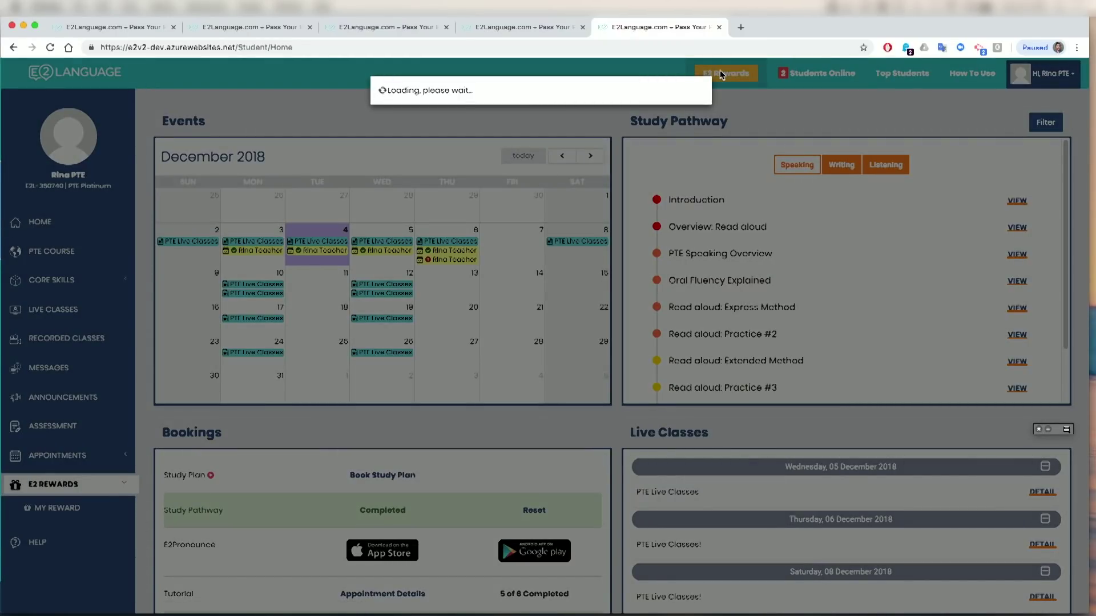